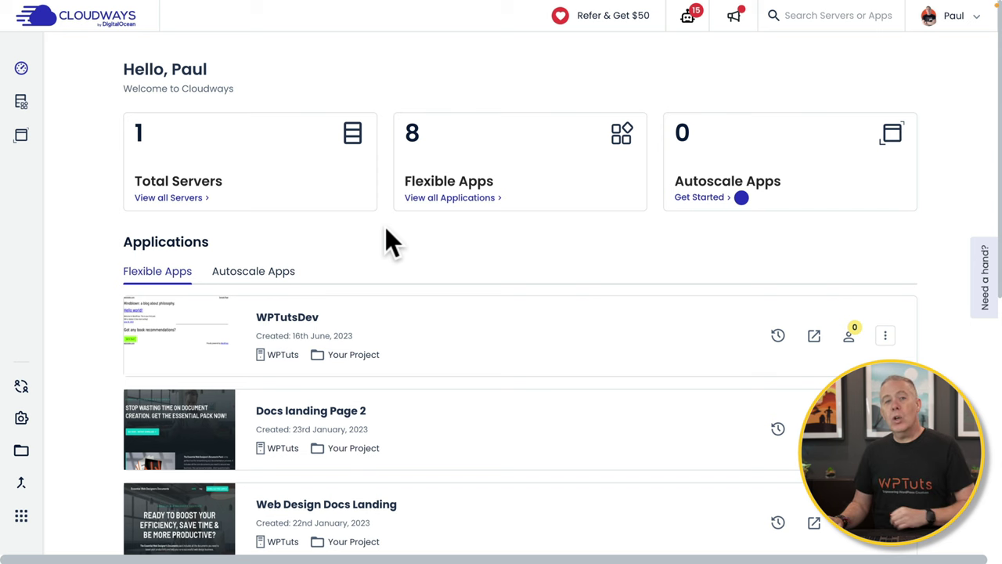
Open the Backup and Restore section of the WPTutsDev application and look through its available restore points.
scroll(385, 229, "down", 1)
scroll(385, 235, "down", 5)
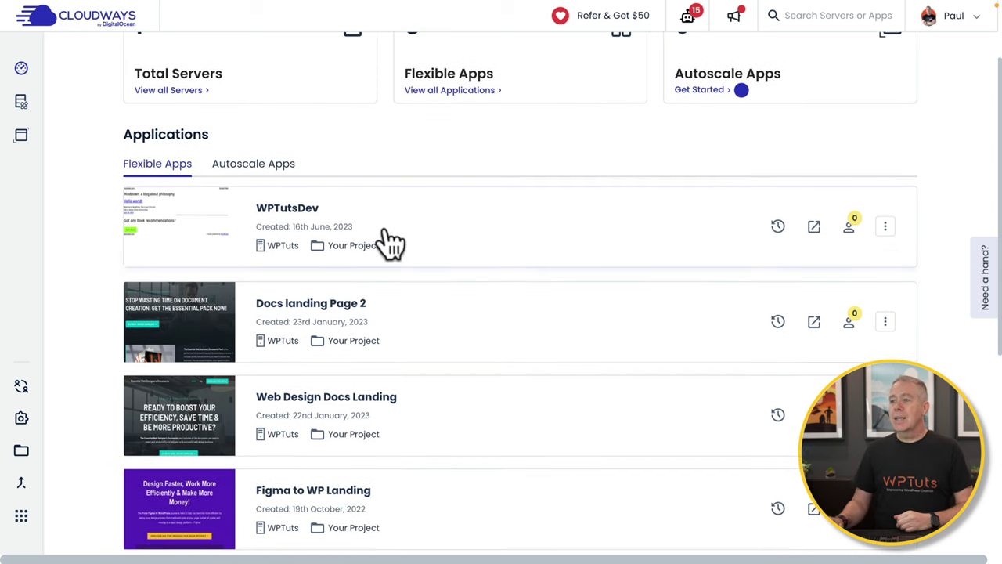
left_click(298, 205)
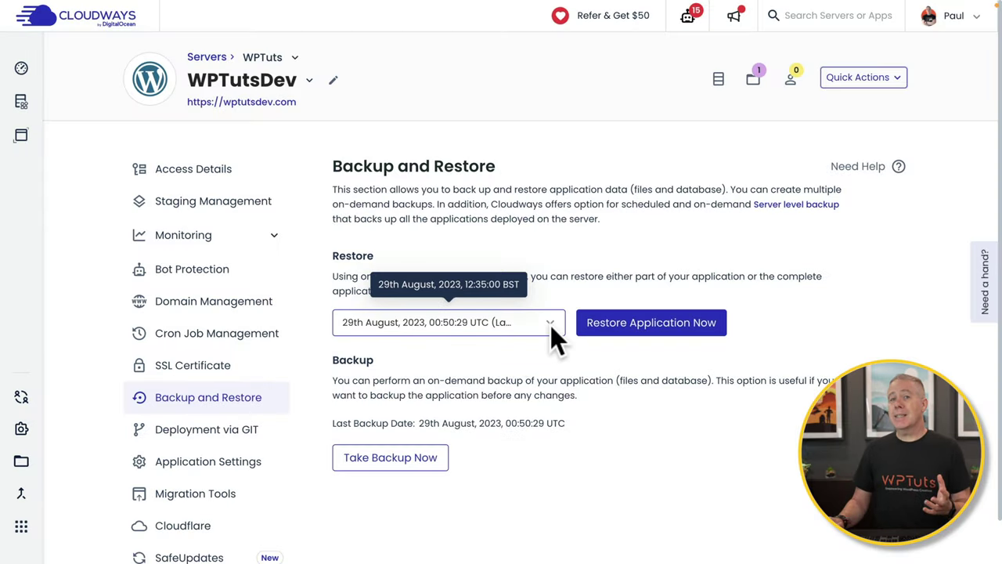
left_click(551, 325)
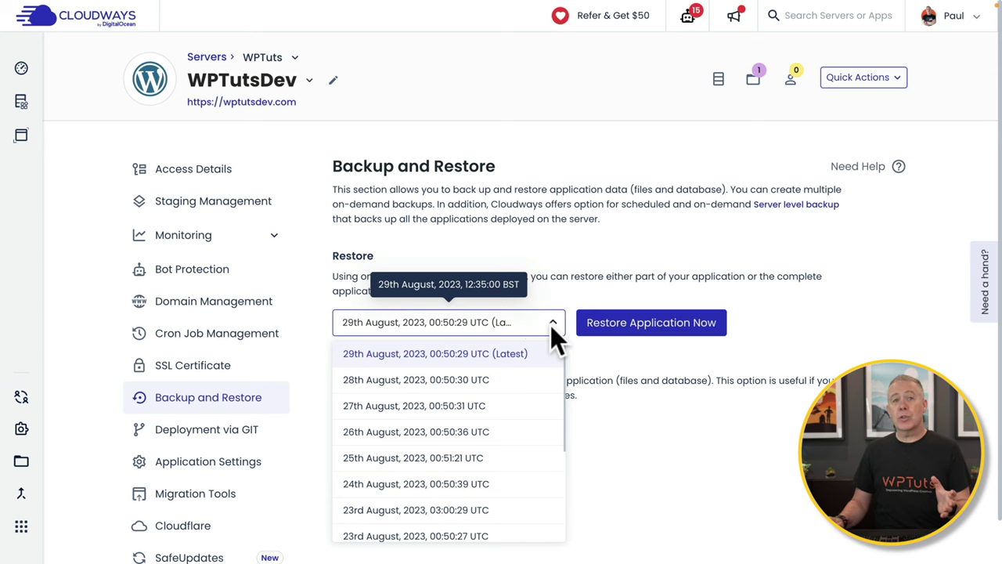
left_click(637, 367)
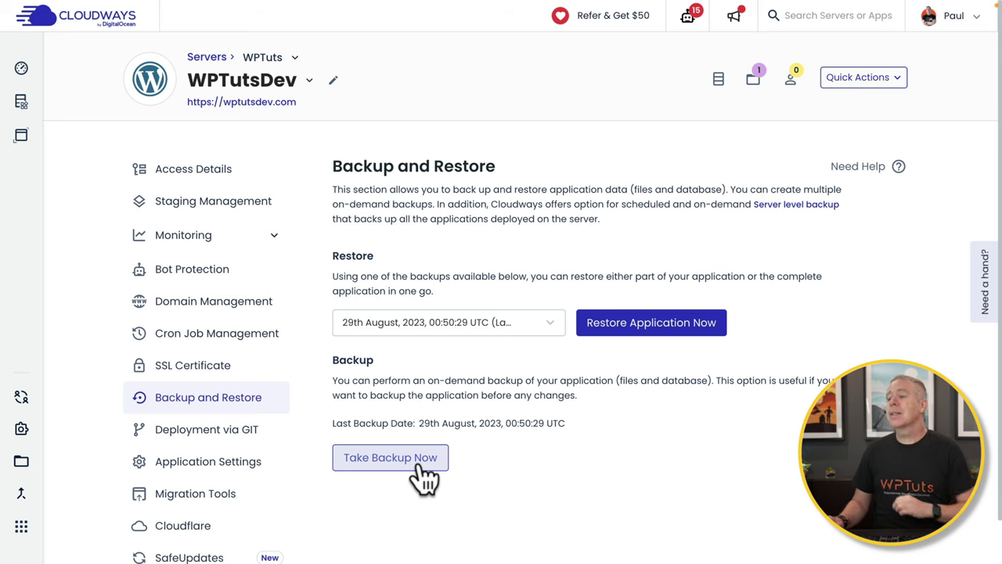
Take an on-demand backup of WPTutsDev and choose the latest restore point, 29th August, 2023, 11:35:27 UTC.
left_click(421, 466)
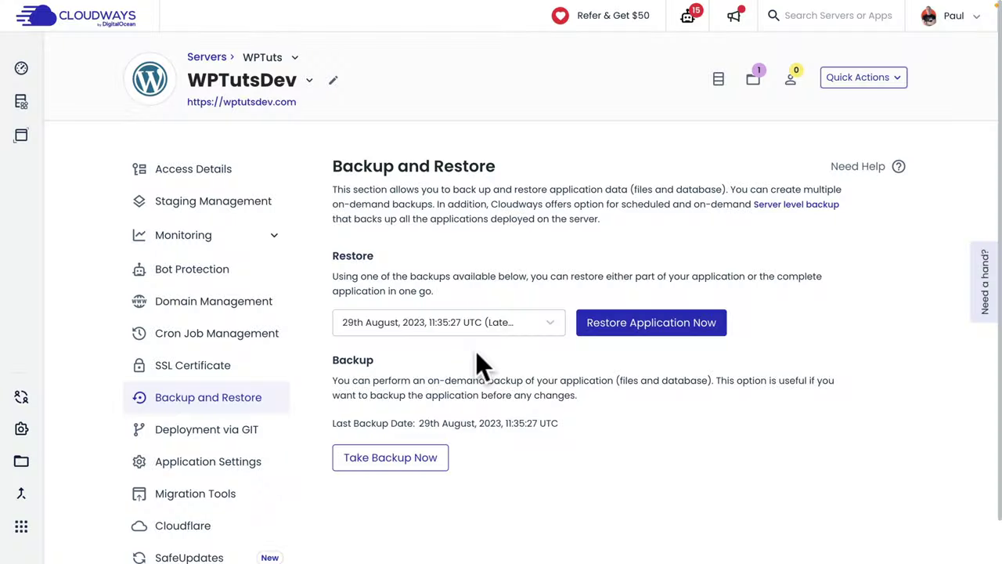
left_click(491, 321)
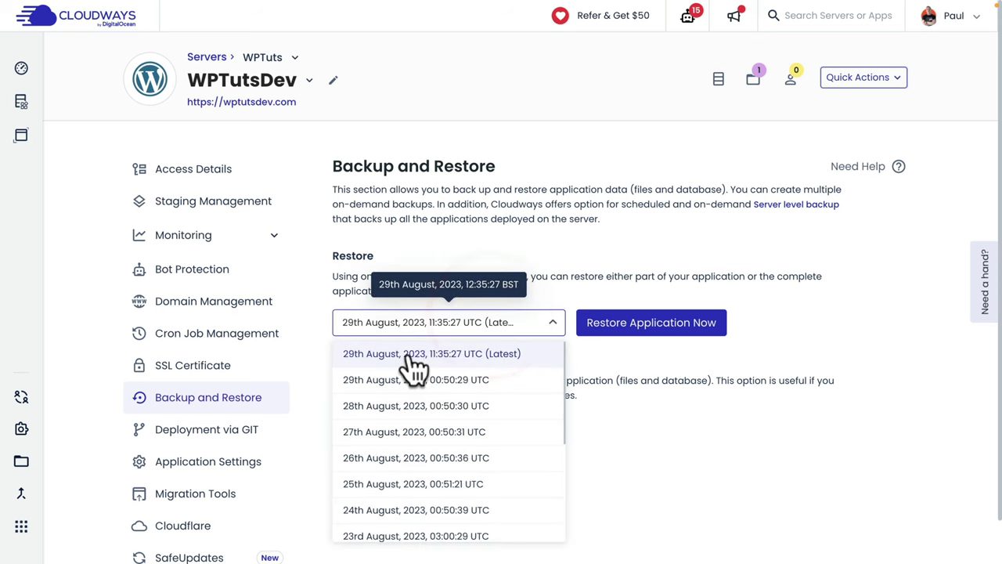
left_click(487, 355)
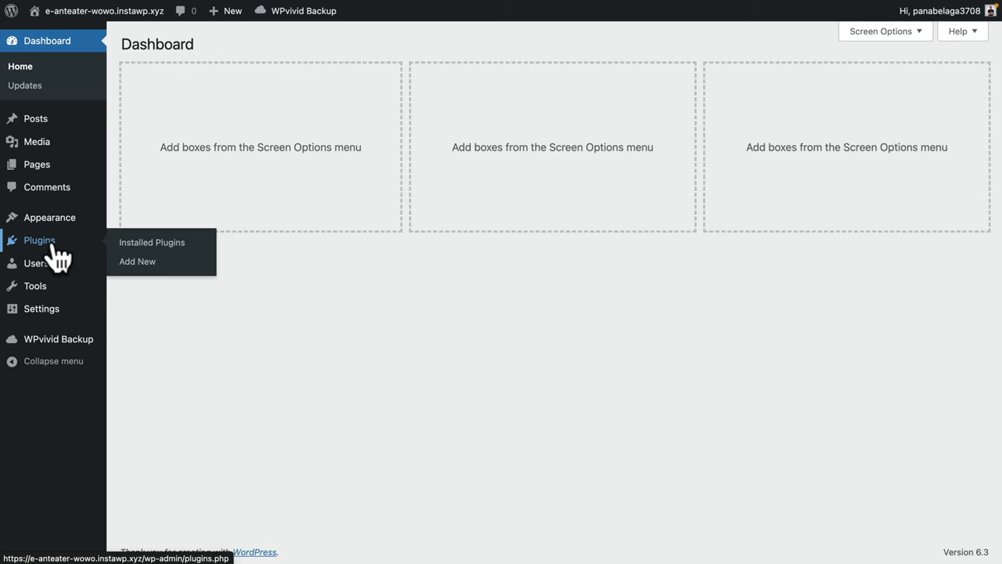
Switch to the WordPress dashboard and search the plugins available to add for "wpvivid".
left_click(146, 263)
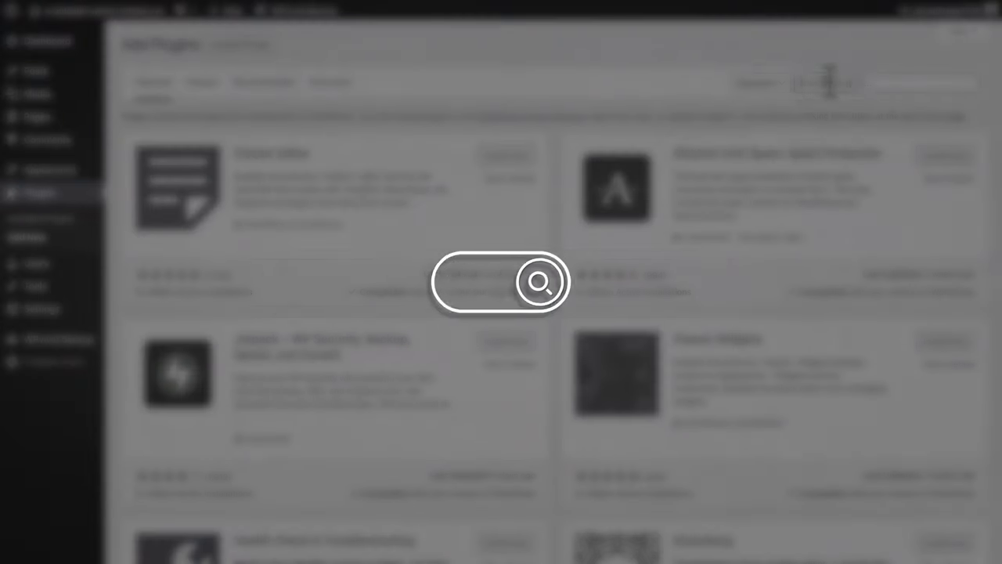
left_click(827, 83)
type("wpvivid backup")
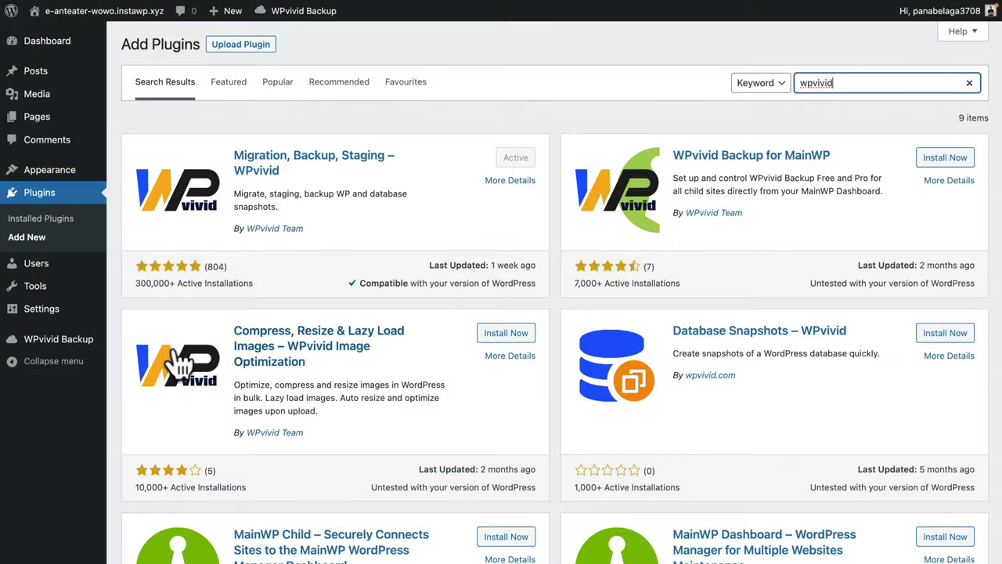
Run a manual WPvivid backup of the database and WordPress files, saved to local storage.
mouse_move(79, 345)
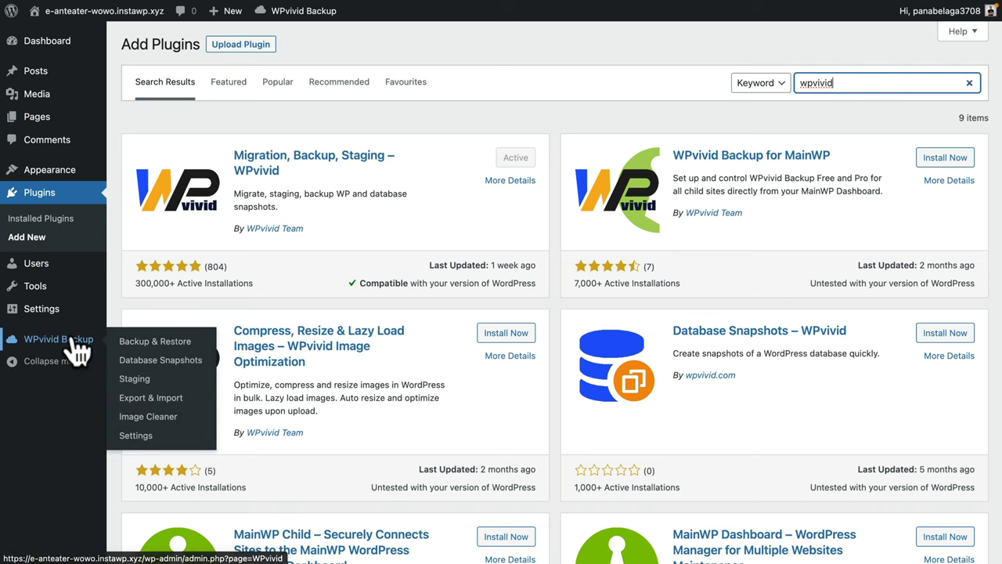
left_click(143, 347)
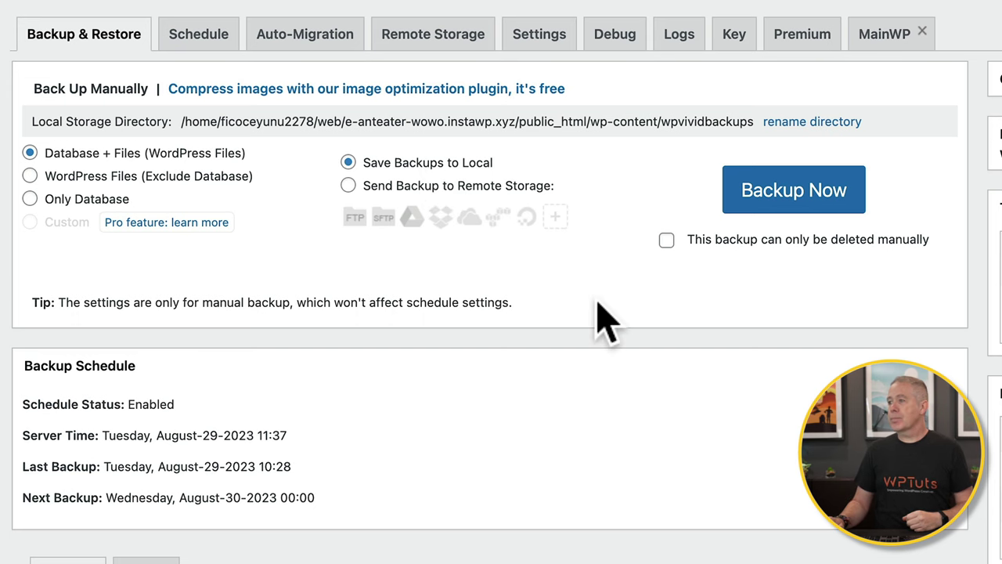
left_click(794, 192)
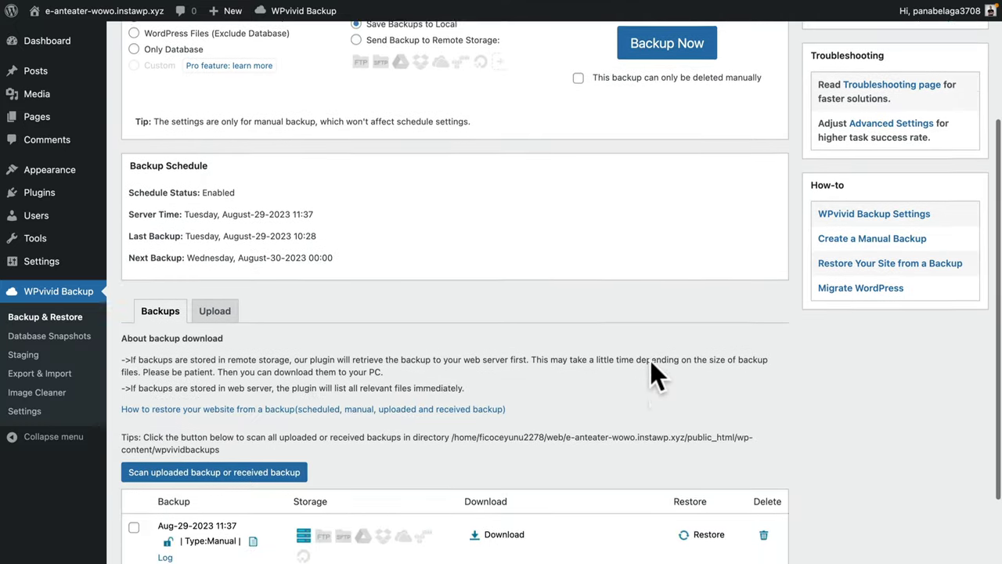
Restore the site from the Aug-29-2023 11:37 manual backup and acknowledge the restore dialogs.
scroll(650, 374, "down", 3)
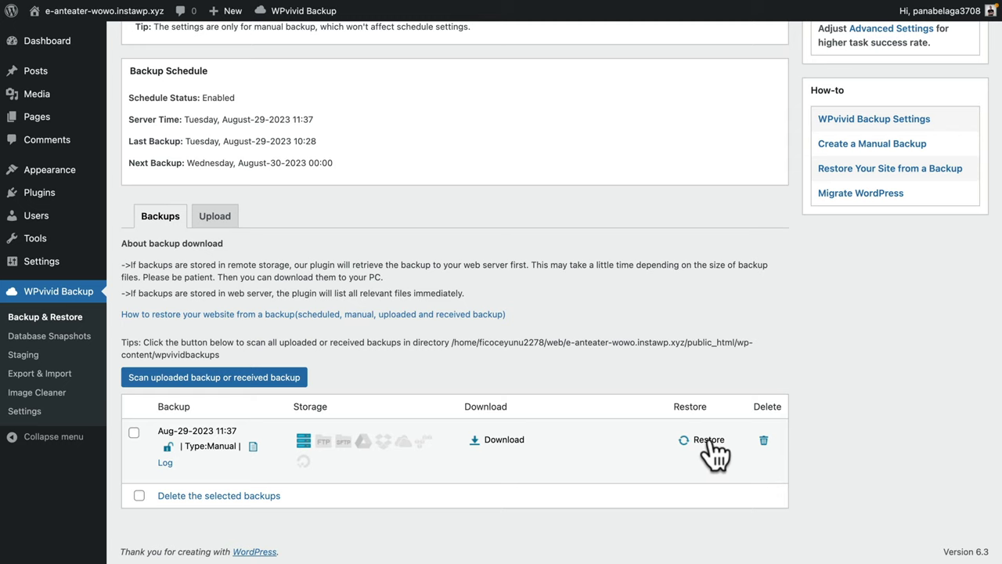
left_click(707, 441)
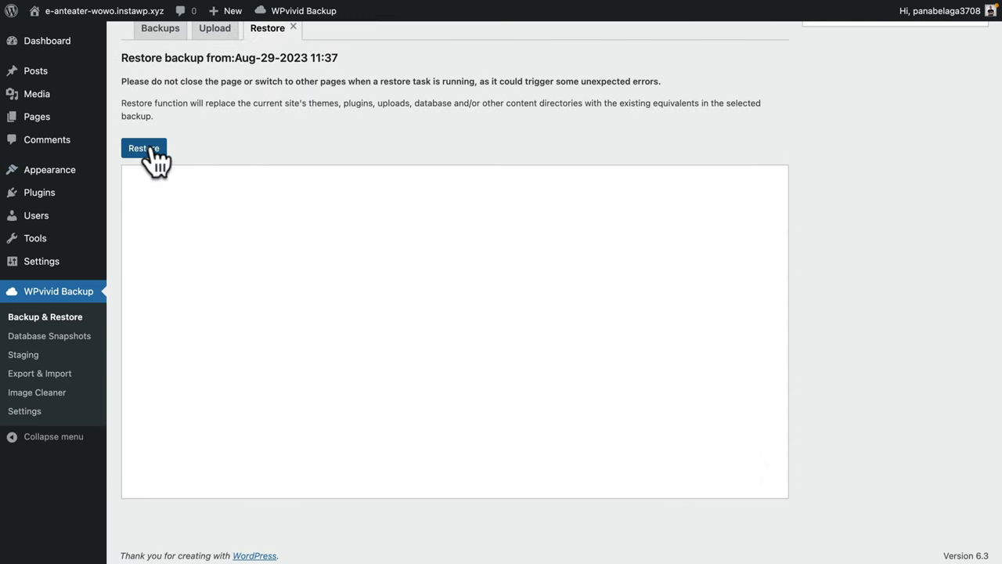
left_click(153, 151)
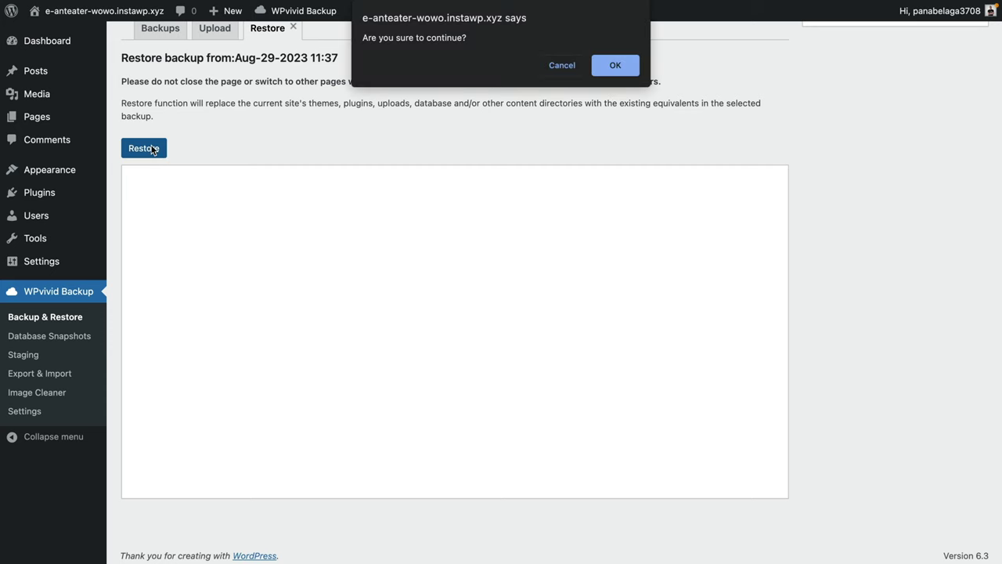
left_click(615, 65)
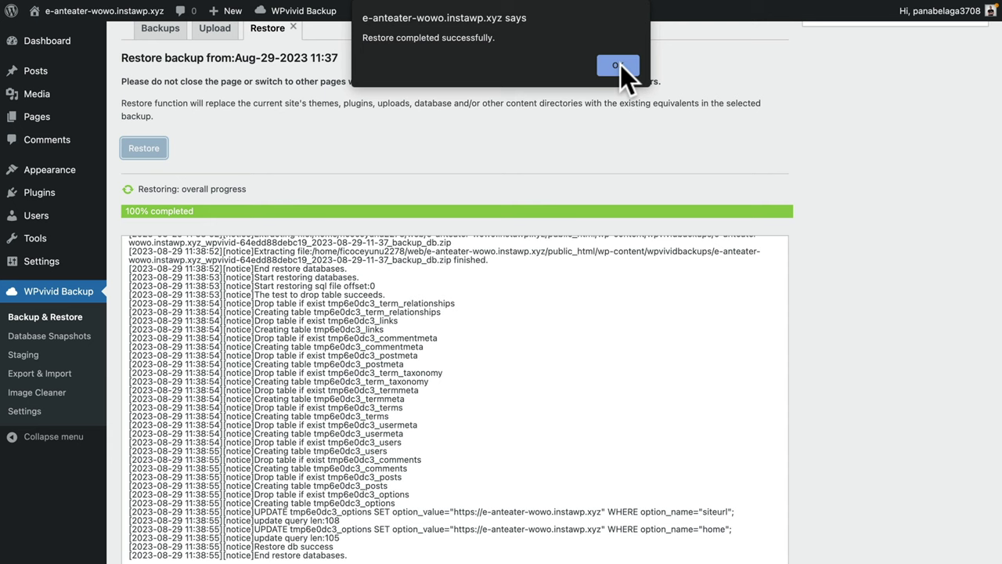
left_click(619, 65)
Link Dropbox as WPvivid remote storage, entering the 6-digit verification code and trusting this computer.
scroll(582, 231, "down", 5)
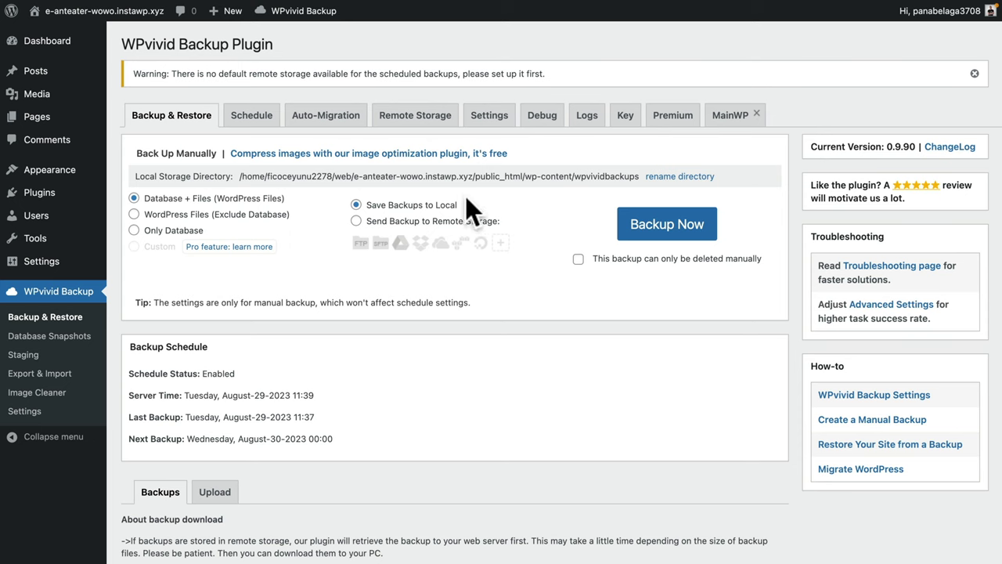
left_click(415, 118)
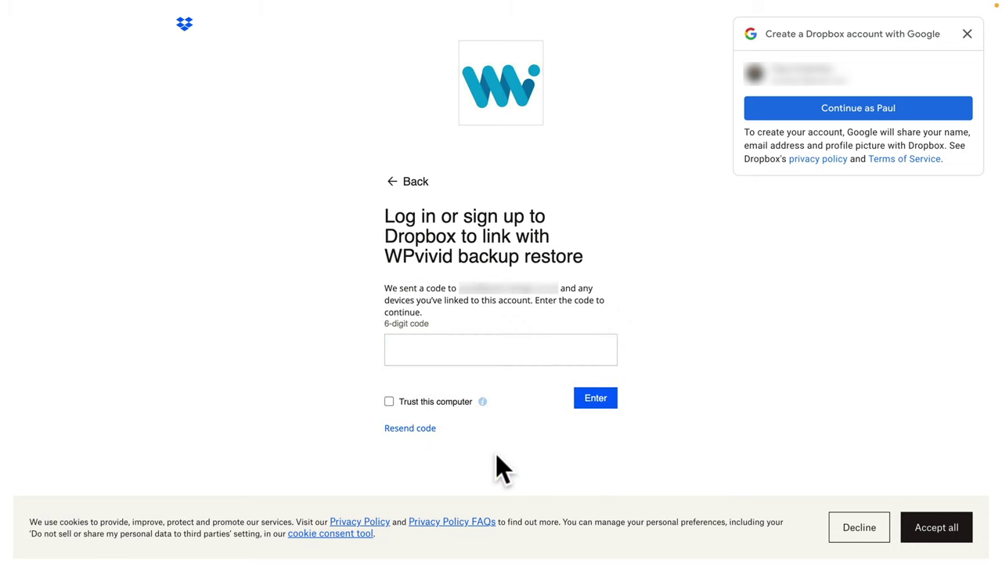
left_click(422, 344)
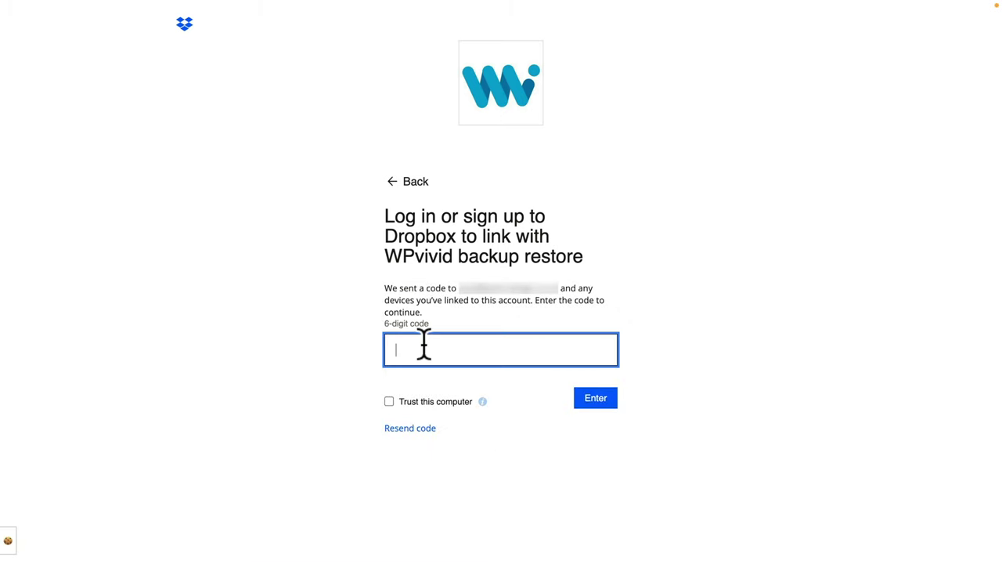
left_click(415, 401)
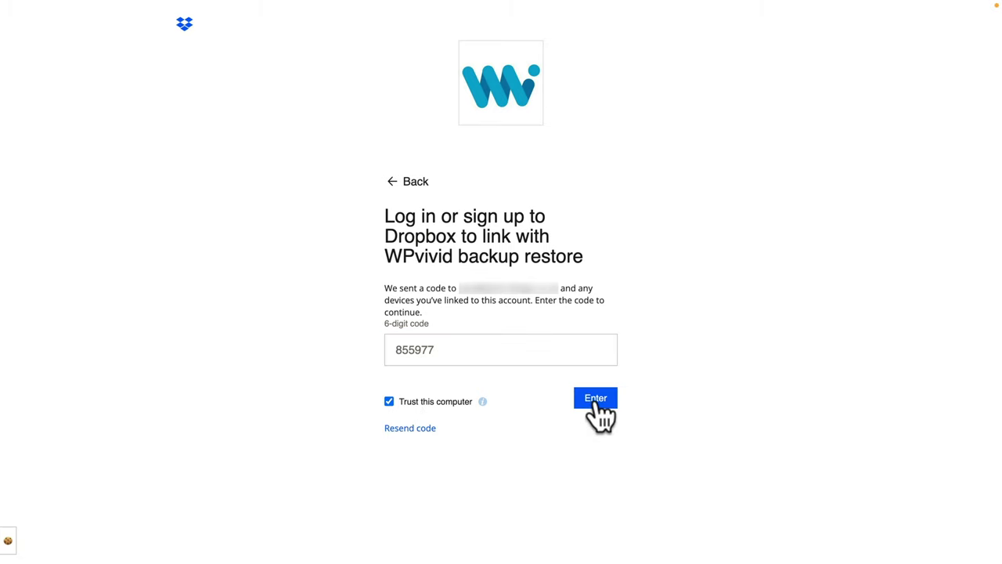
left_click(594, 404)
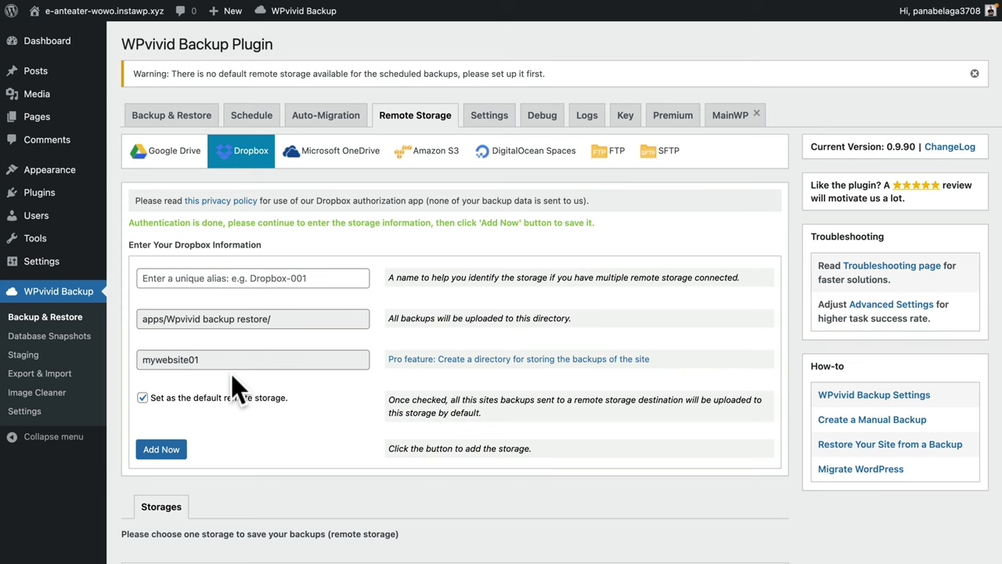
Enter an alias for the authenticated Dropbox storage and add it as the default remote storage.
left_click(226, 275)
type("Dr")
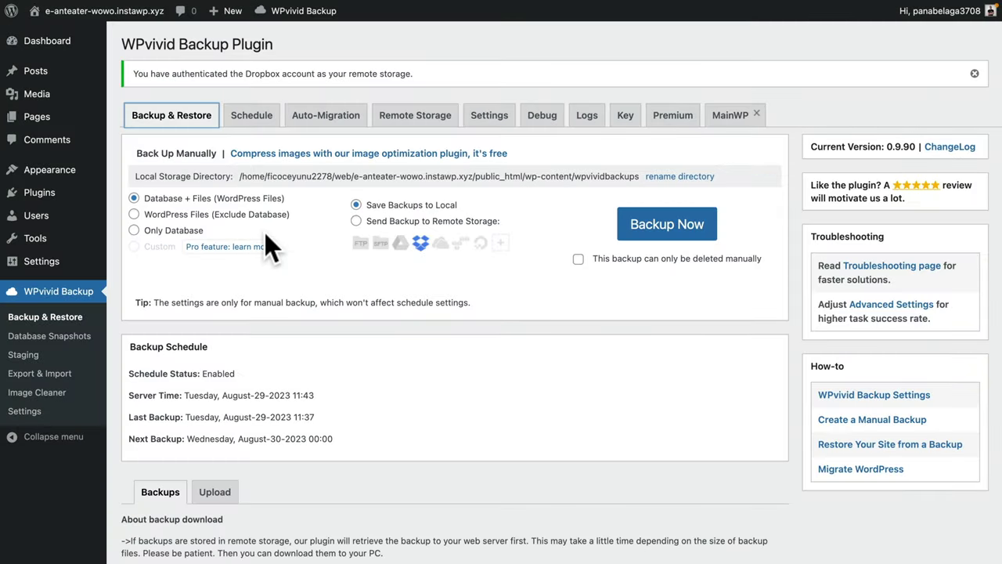
Run a manual backup of the database and files, sent to the Dropbox remote storage.
left_click(356, 222)
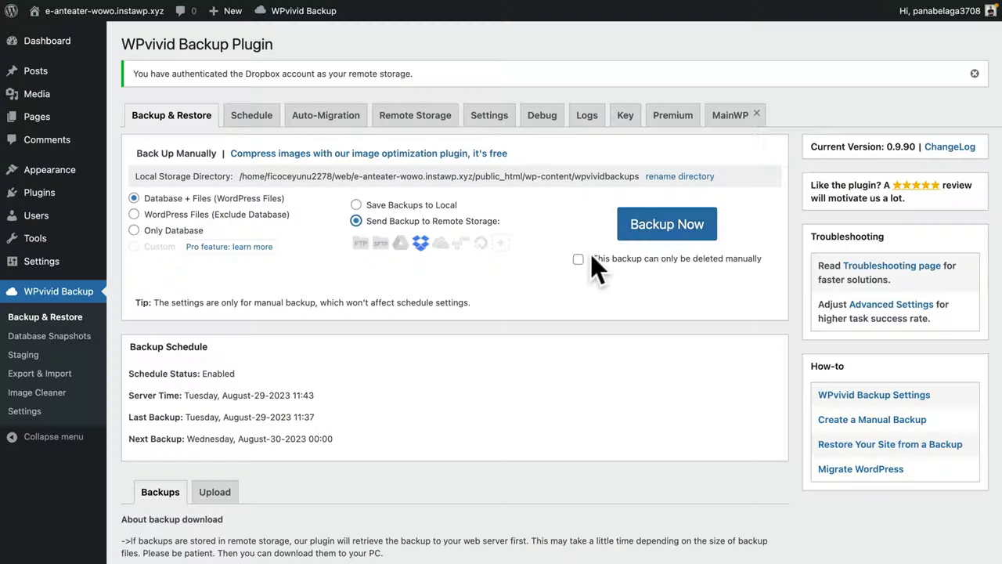
left_click(666, 229)
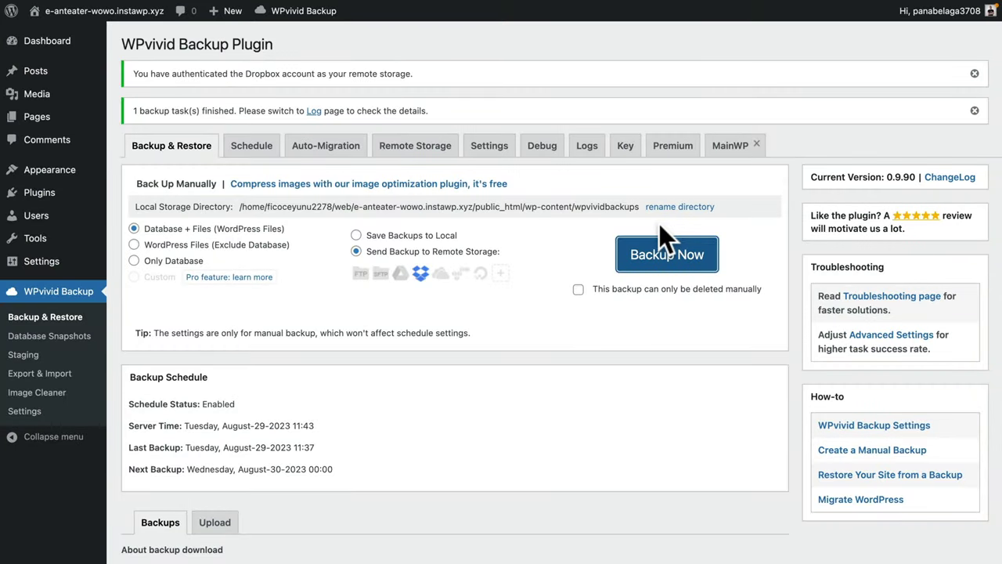
scroll(621, 361, "down", 3)
scroll(620, 374, "down", 2)
Open the backup schedule settings and review the enable option, frequency, backup content and storage destination.
left_click(252, 149)
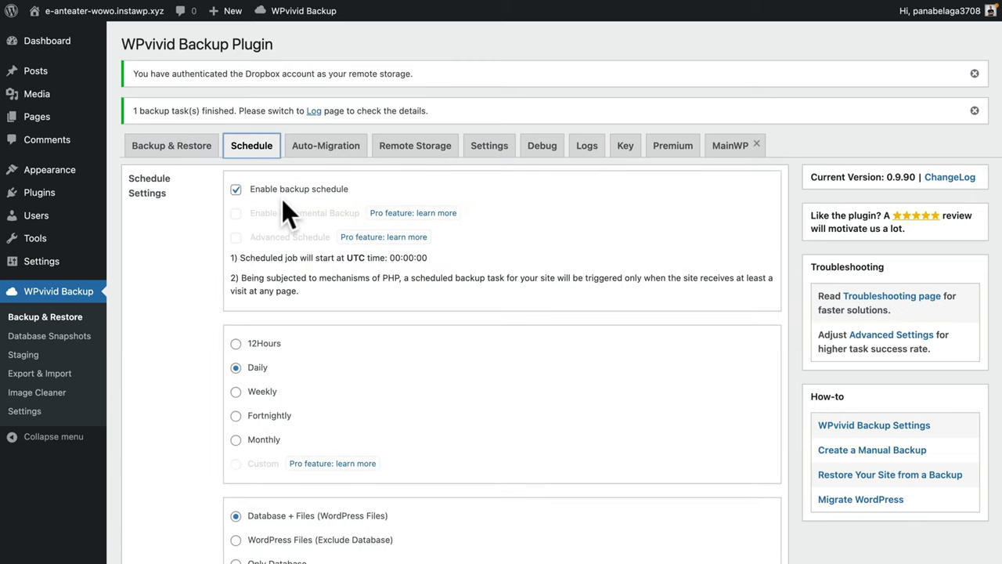
left_click(236, 191)
left_click(236, 191)
scroll(201, 400, "down", 3)
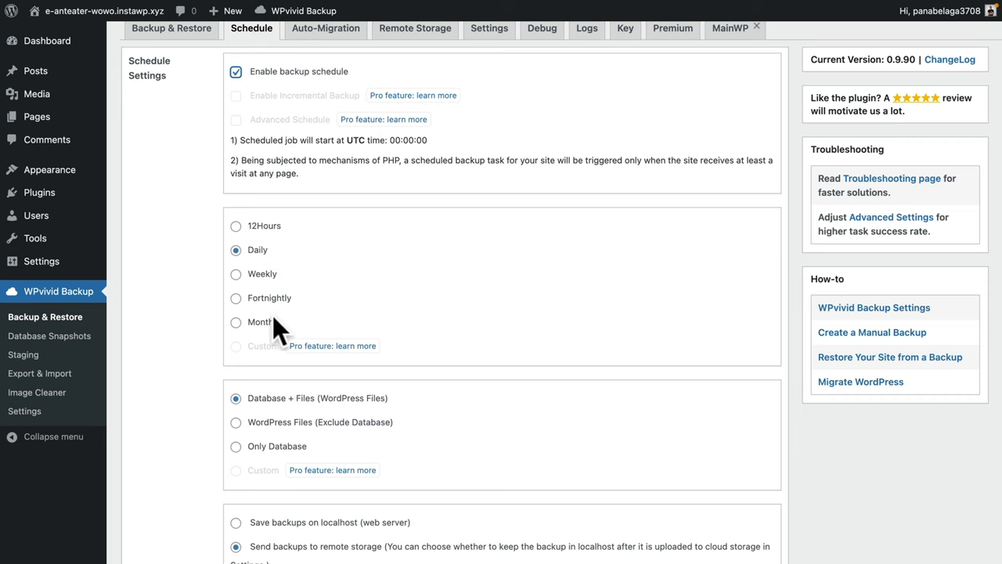
scroll(148, 412, "down", 3)
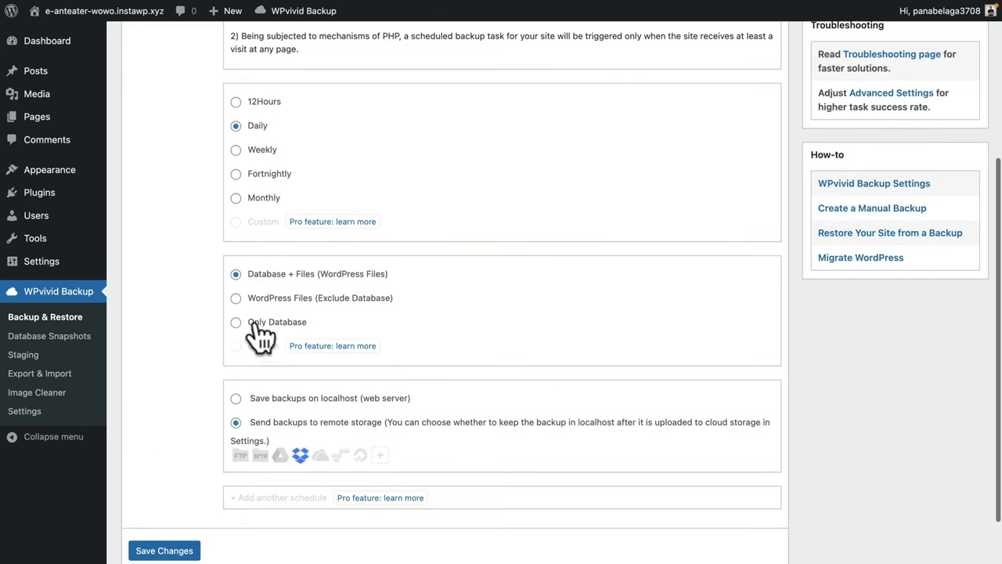